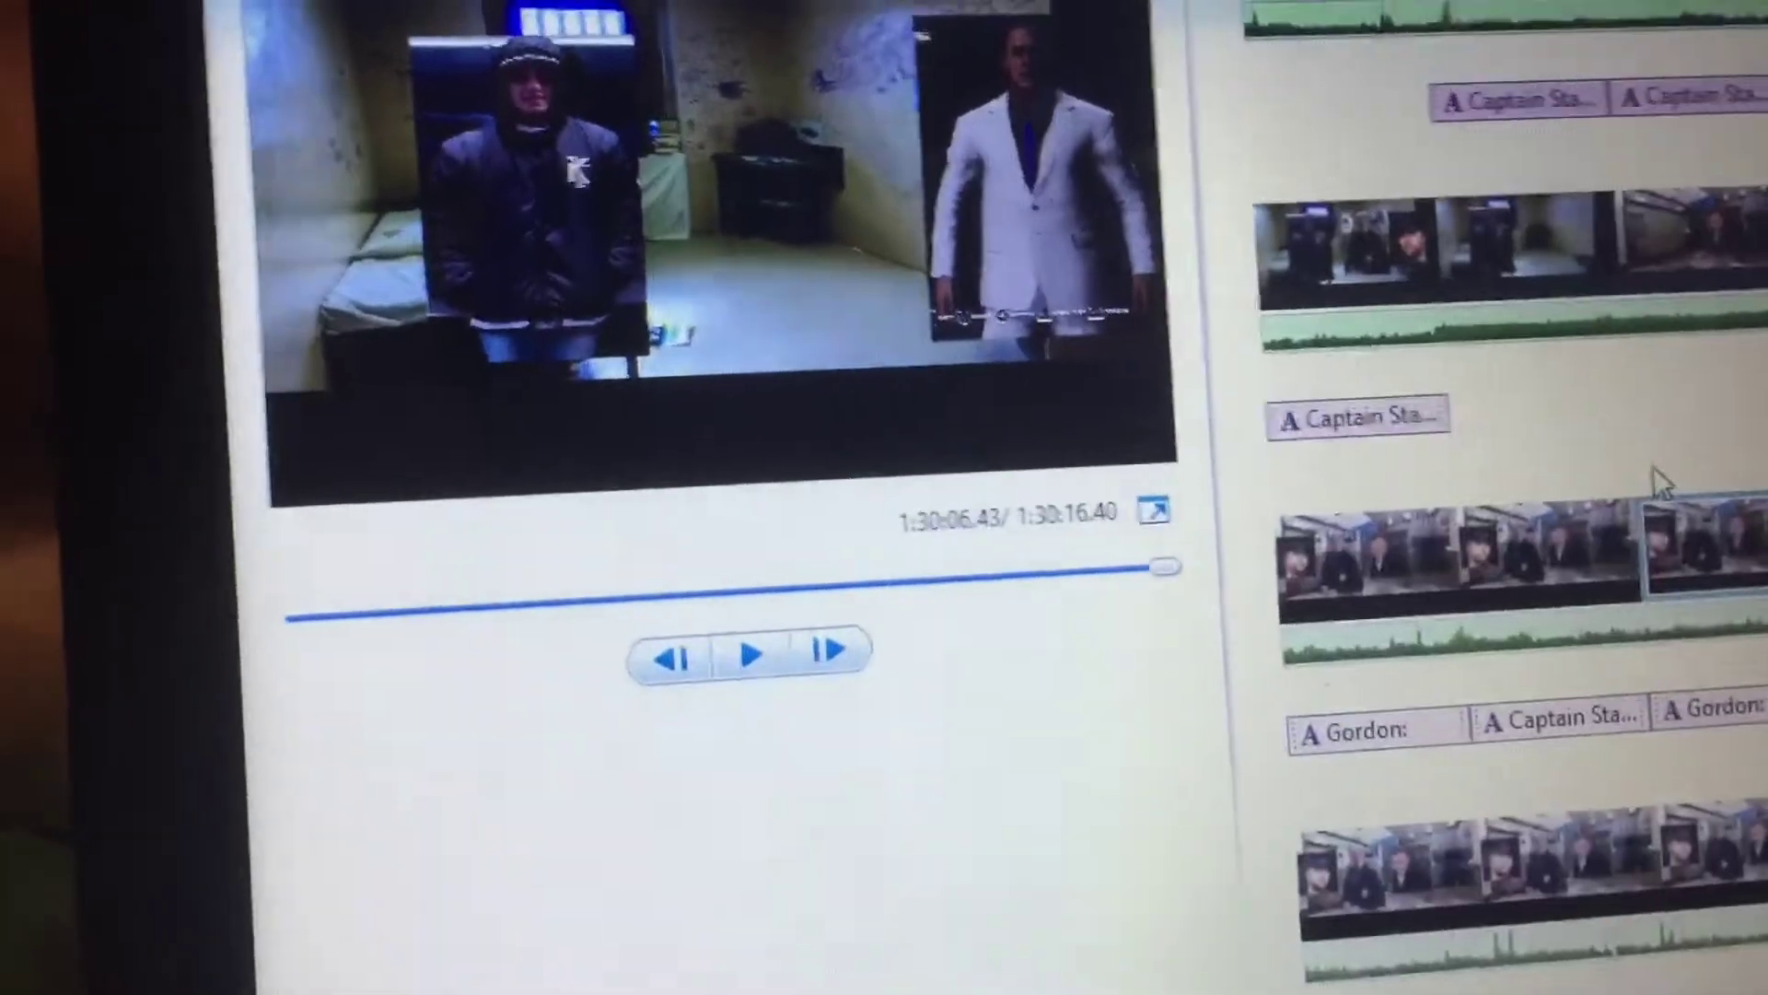
left_click(1358, 247)
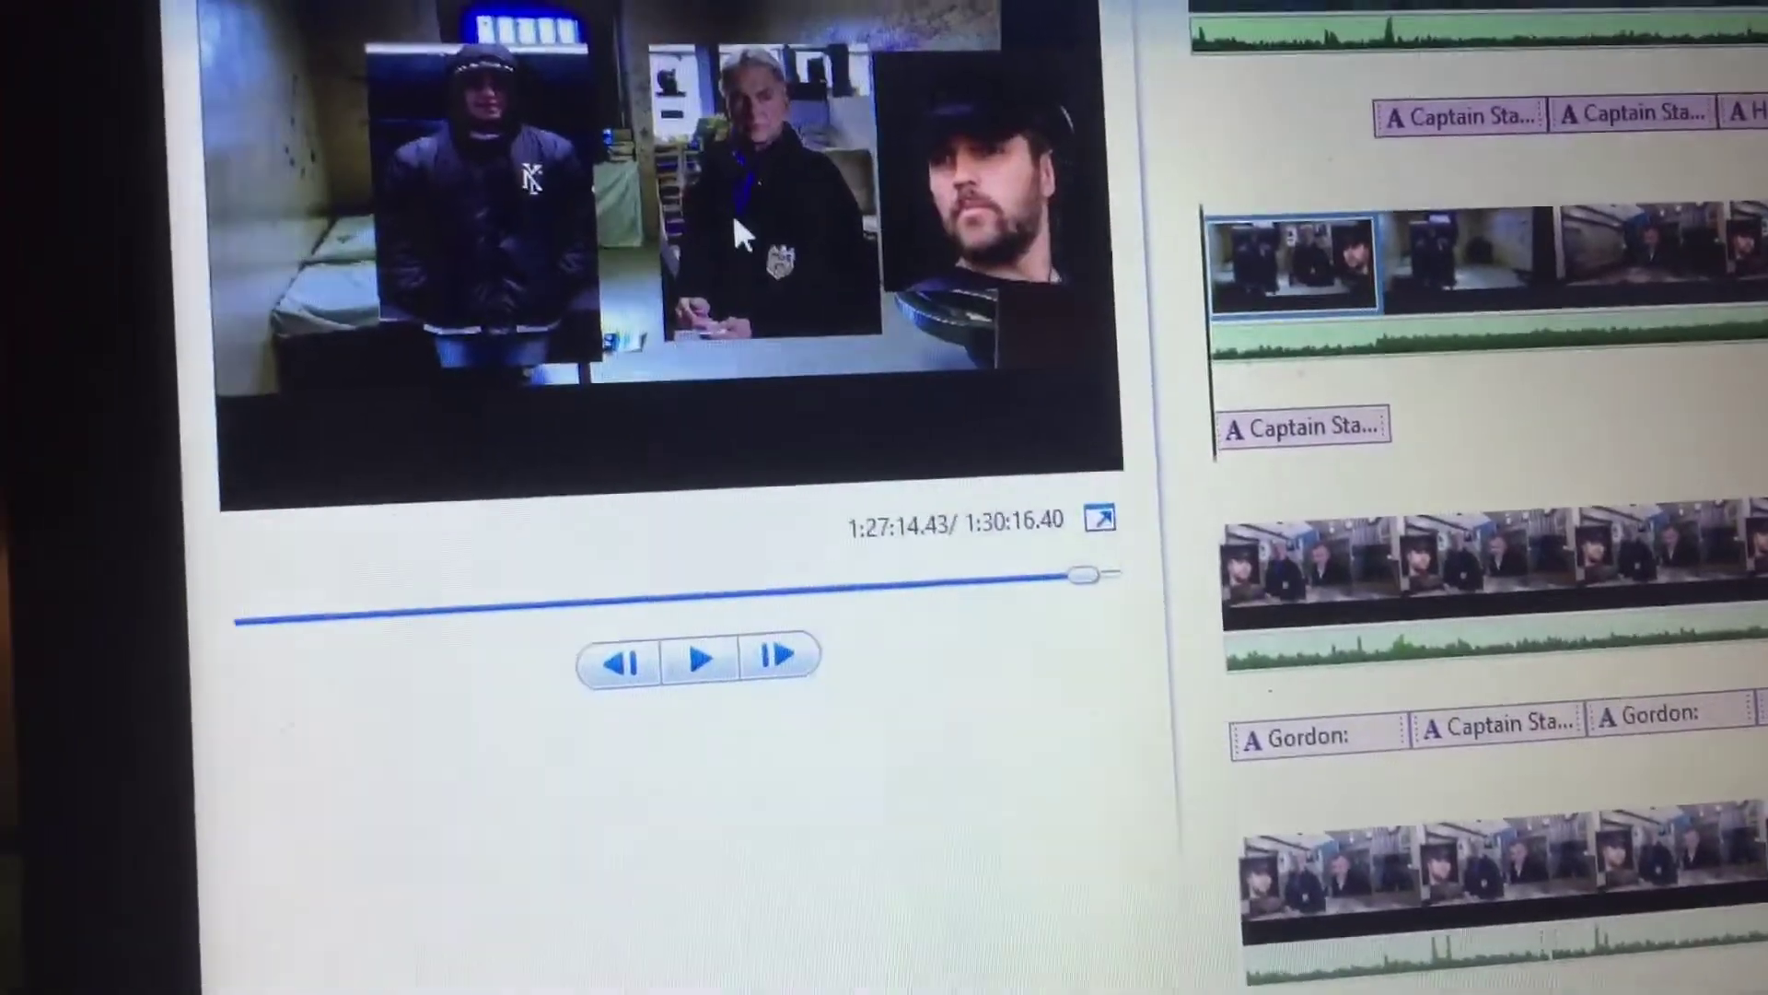
scroll(1521, 483, "down", 5)
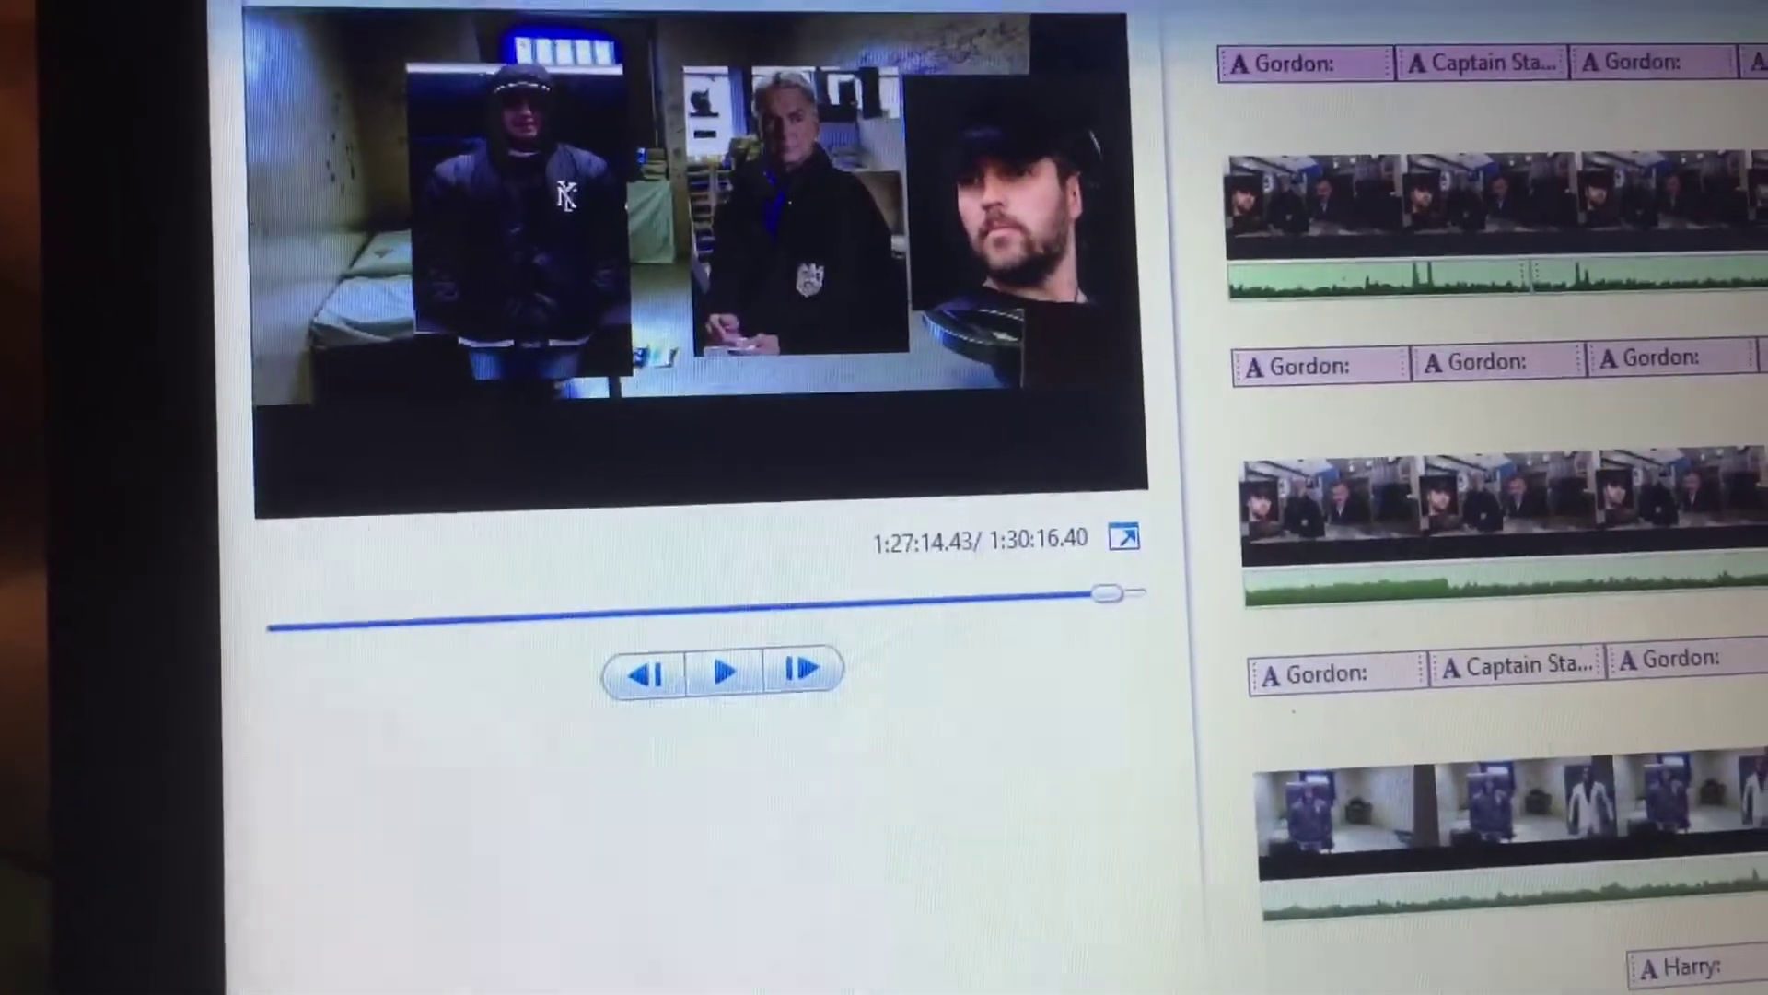
left_click(1603, 801)
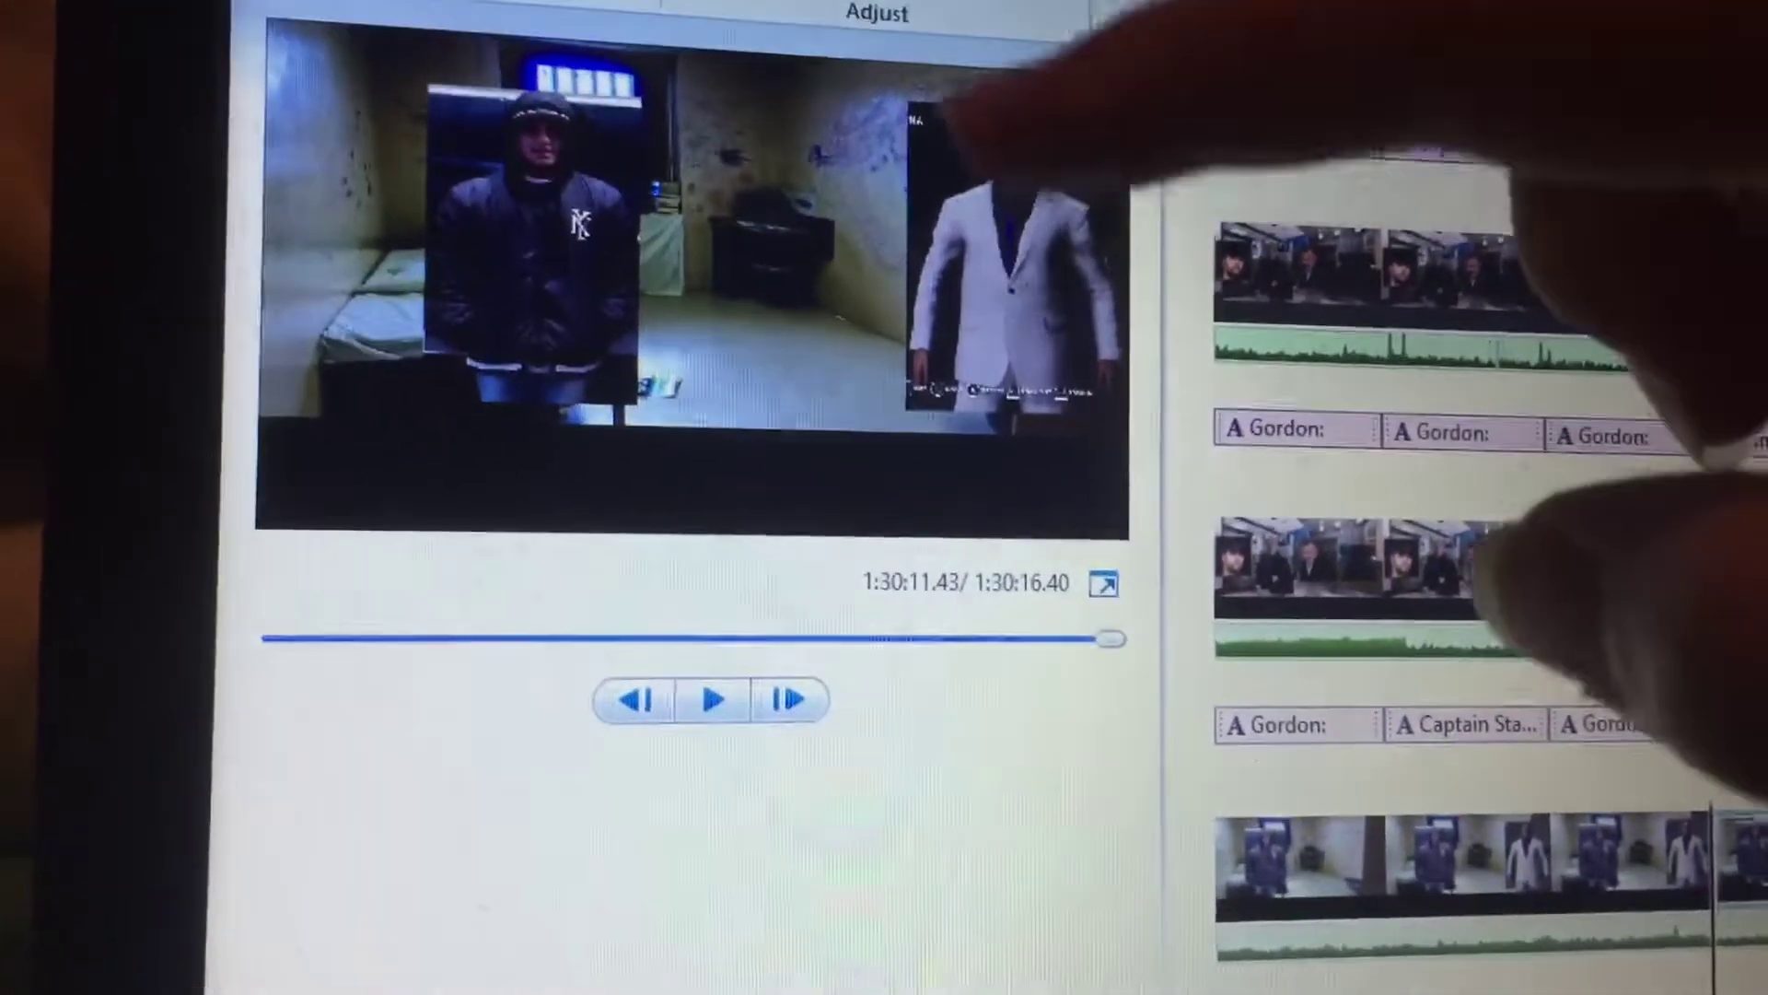